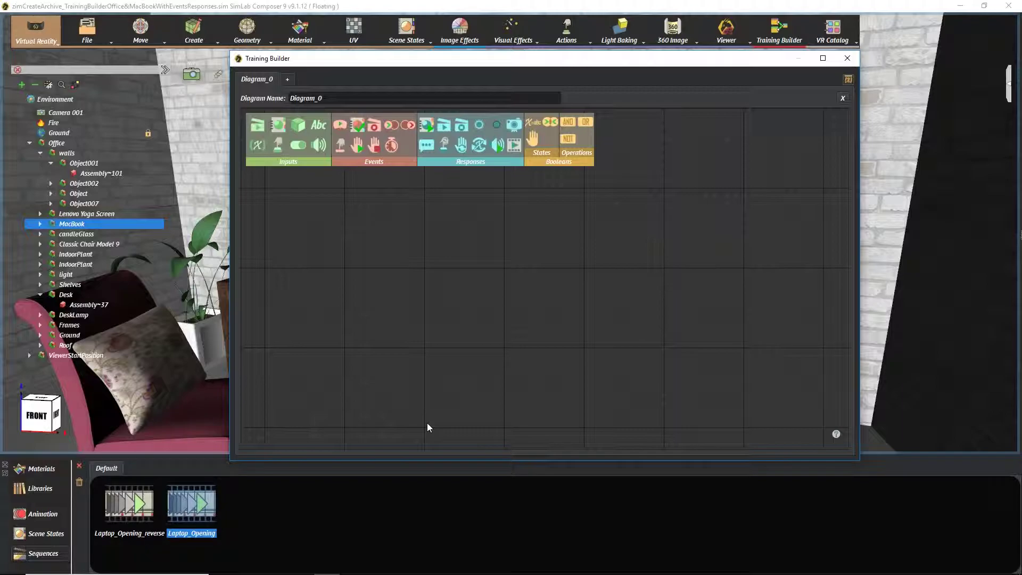
# Add a Node Triggered event with the MacBook as its triggering scene object
pyautogui.click(342, 146)
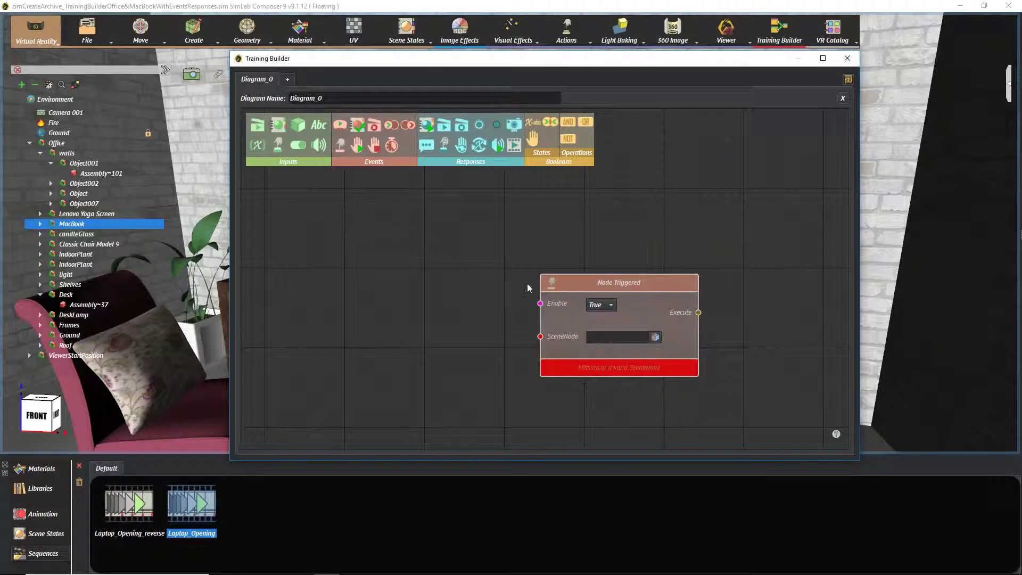
pyautogui.moveTo(527, 282); pyautogui.dragTo(369, 277)
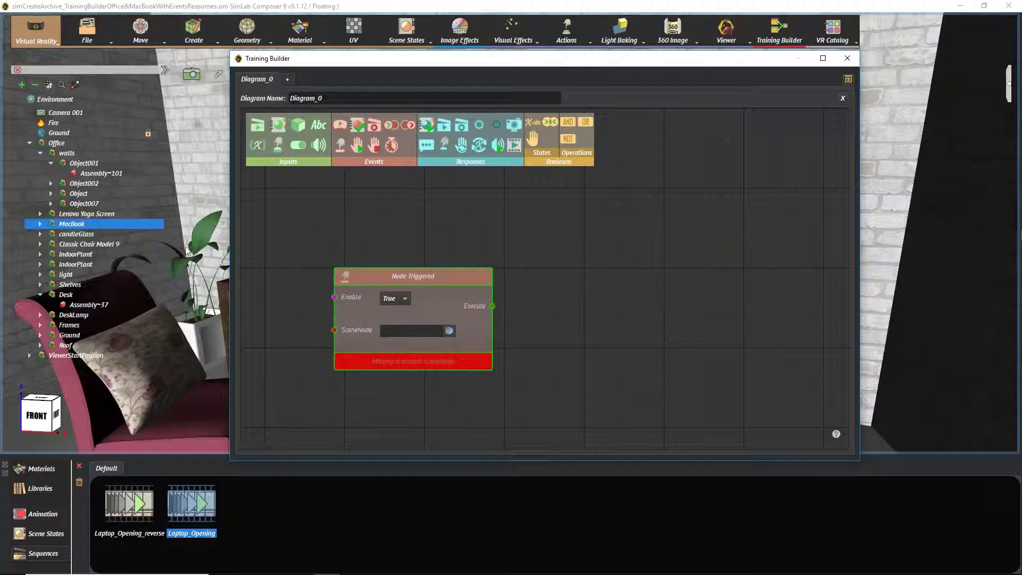
pyautogui.click(144, 229)
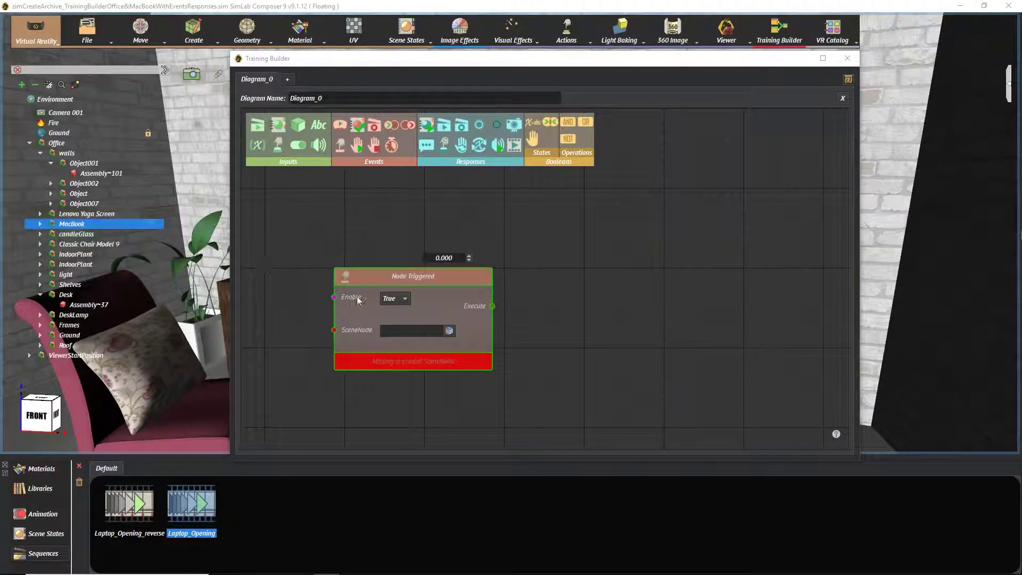
pyautogui.click(450, 331)
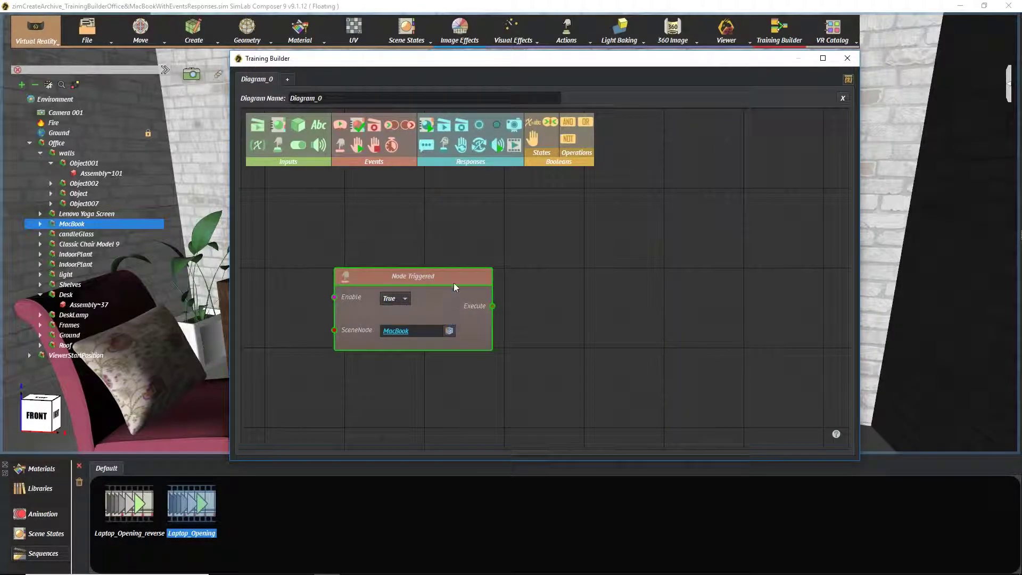
pyautogui.click(444, 127)
# Add a Play Sequence response fed by Laptop_Opening and driven by the MacBook trigger
pyautogui.click(445, 129)
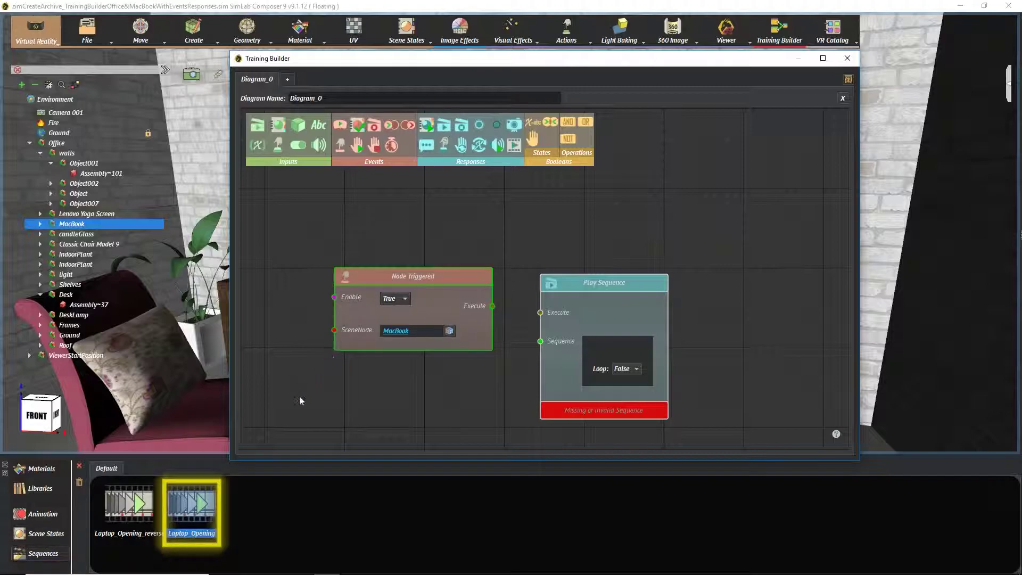
pyautogui.moveTo(206, 503); pyautogui.dragTo(353, 397)
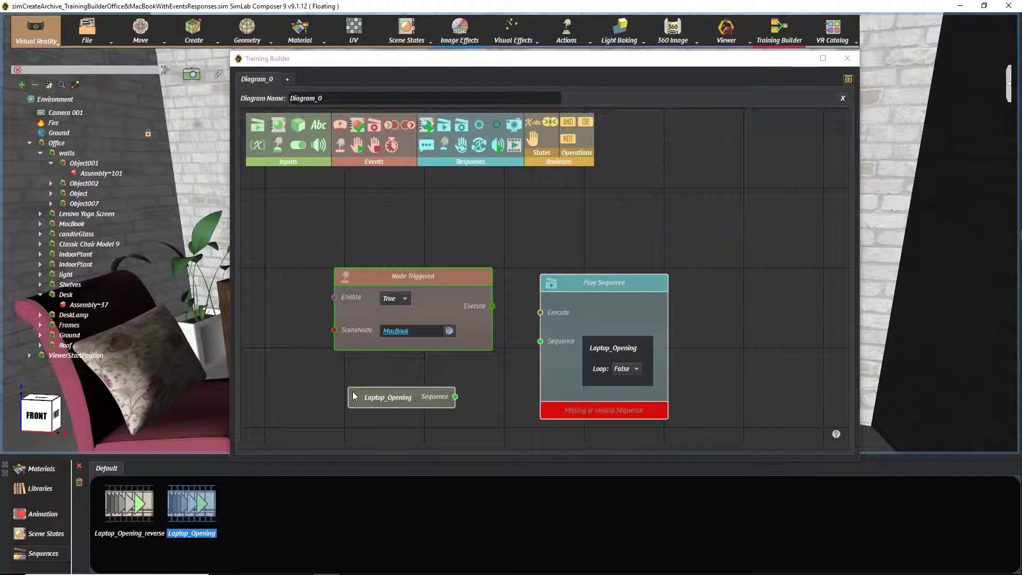
pyautogui.moveTo(455, 397); pyautogui.dragTo(543, 345)
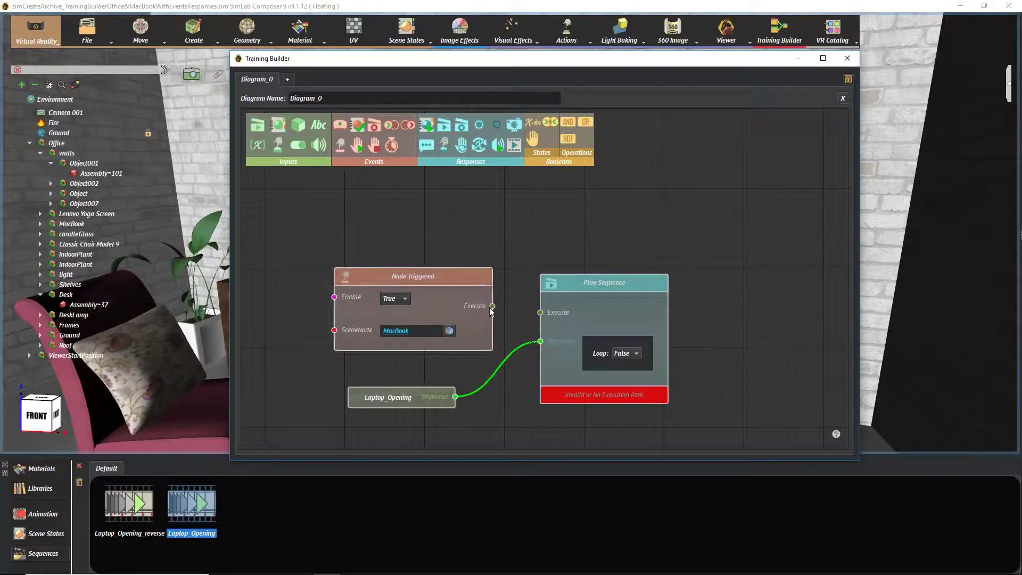
pyautogui.moveTo(493, 306); pyautogui.dragTo(540, 312)
pyautogui.scroll(-3, 540, 319)
pyautogui.moveTo(542, 398); pyautogui.dragTo(444, 325)
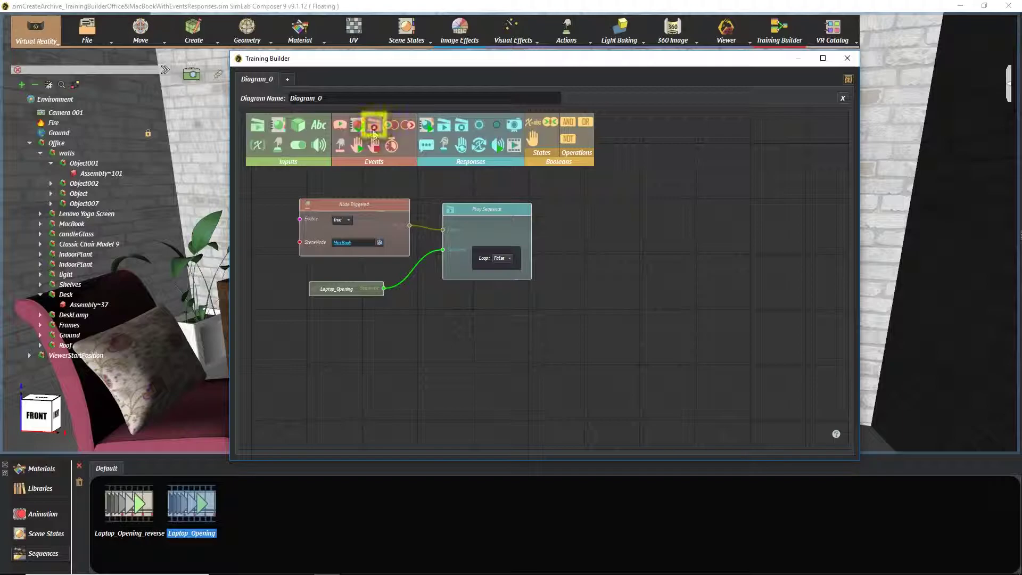
# Add a Sequence Ended event linked to the Laptop_Opening sequence
pyautogui.moveTo(374, 126); pyautogui.dragTo(375, 333)
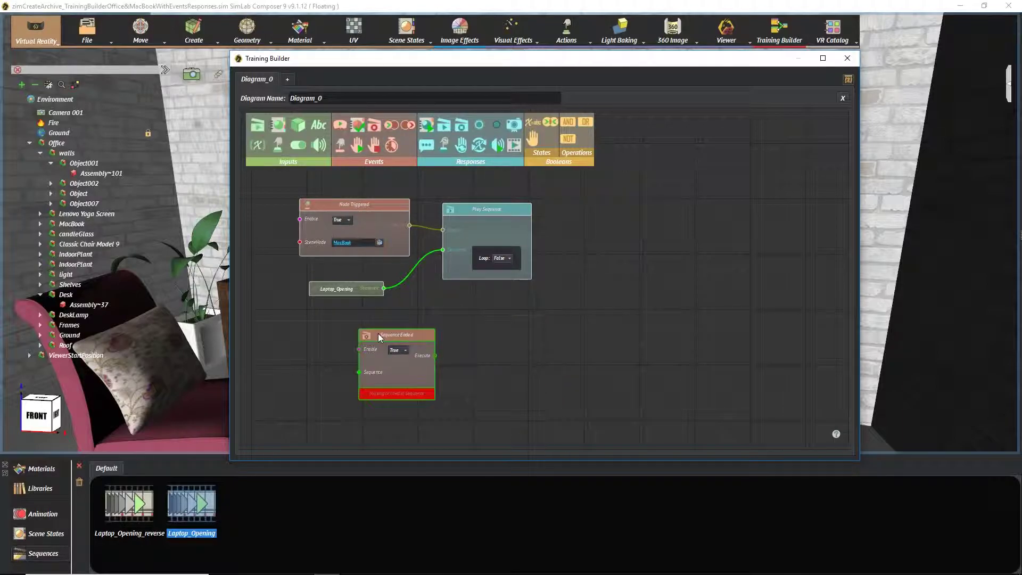
pyautogui.moveTo(383, 288); pyautogui.dragTo(359, 375)
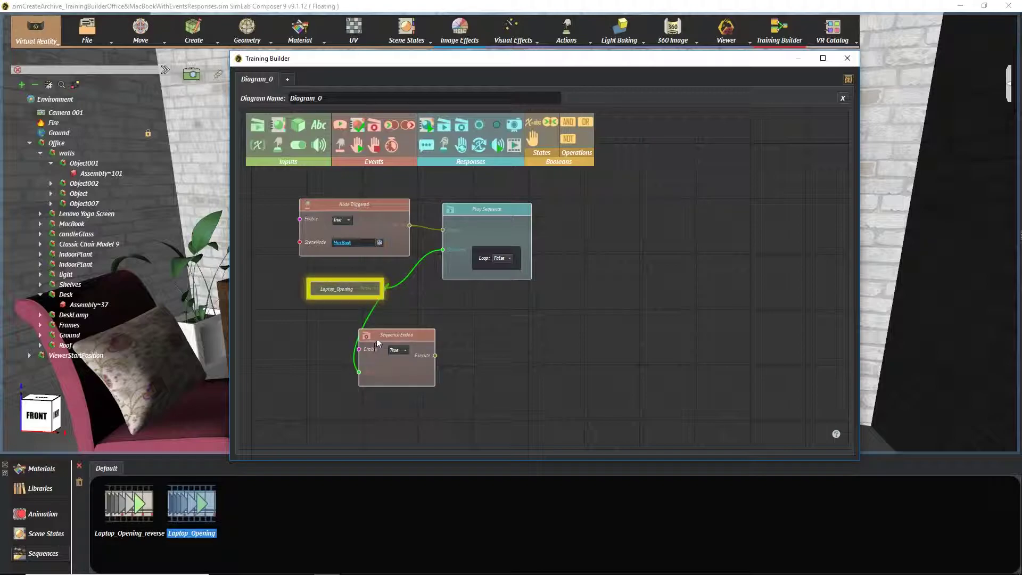
pyautogui.moveTo(376, 340); pyautogui.dragTo(456, 331)
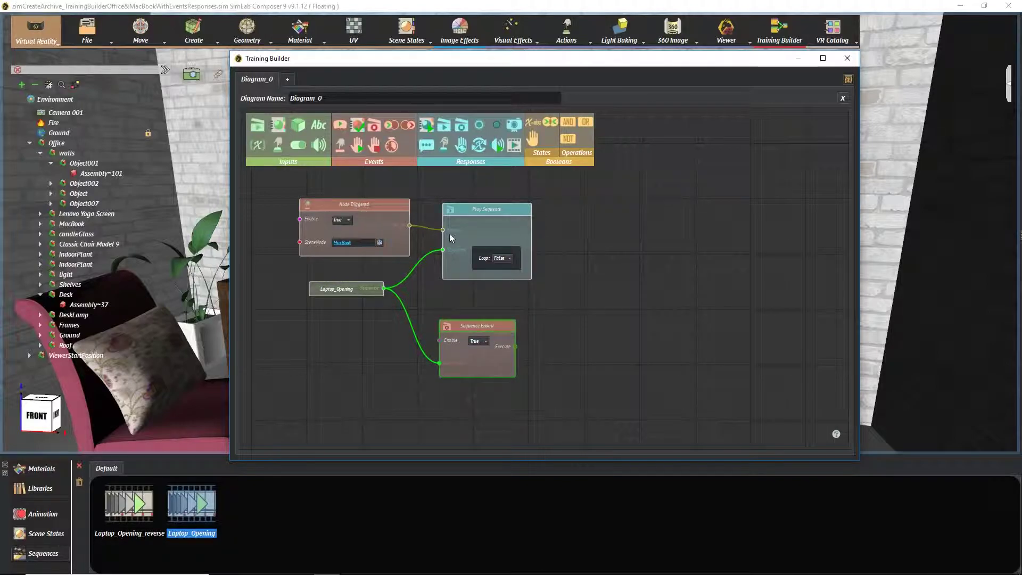
# Add an Apply SceneState response using the ScreenOn scene state
pyautogui.click(427, 125)
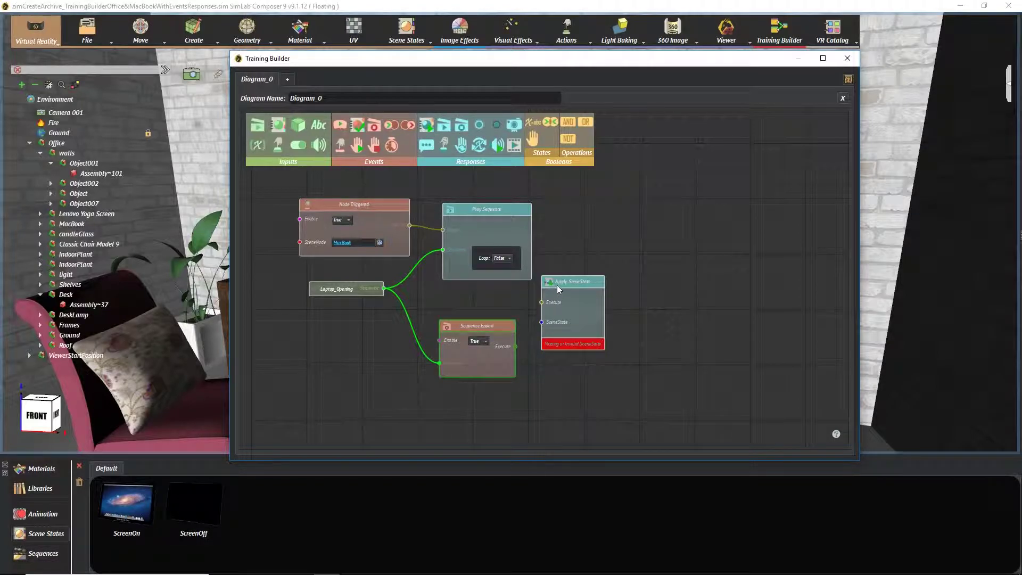
pyautogui.moveTo(557, 286); pyautogui.dragTo(575, 333)
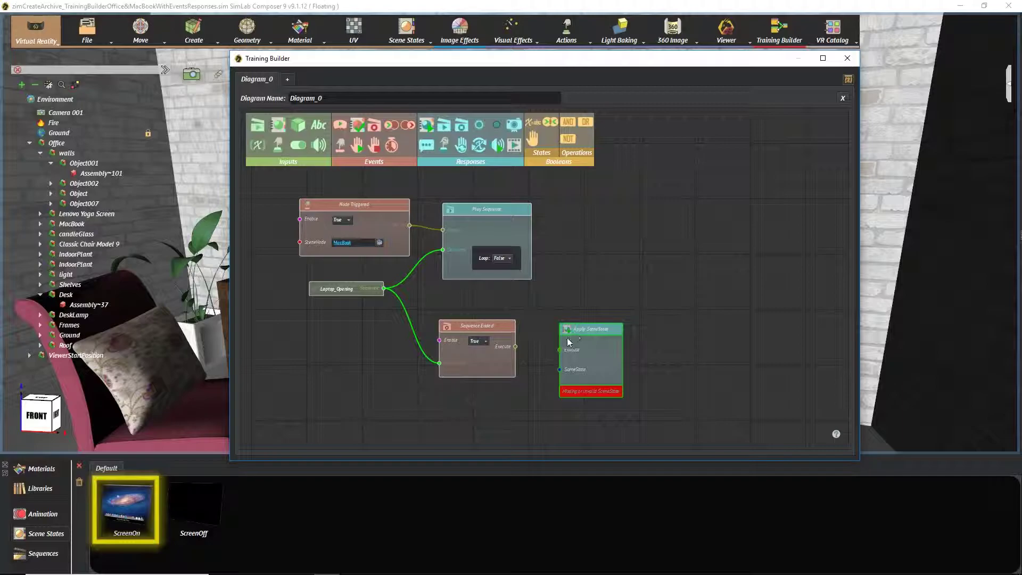
pyautogui.moveTo(125, 498)
pyautogui.mouseDown()
pyautogui.moveTo(110, 514)
pyautogui.moveTo(271, 473)
pyautogui.moveTo(443, 400)
pyautogui.moveTo(559, 369)
pyautogui.moveTo(559, 350)
pyautogui.mouseUp()
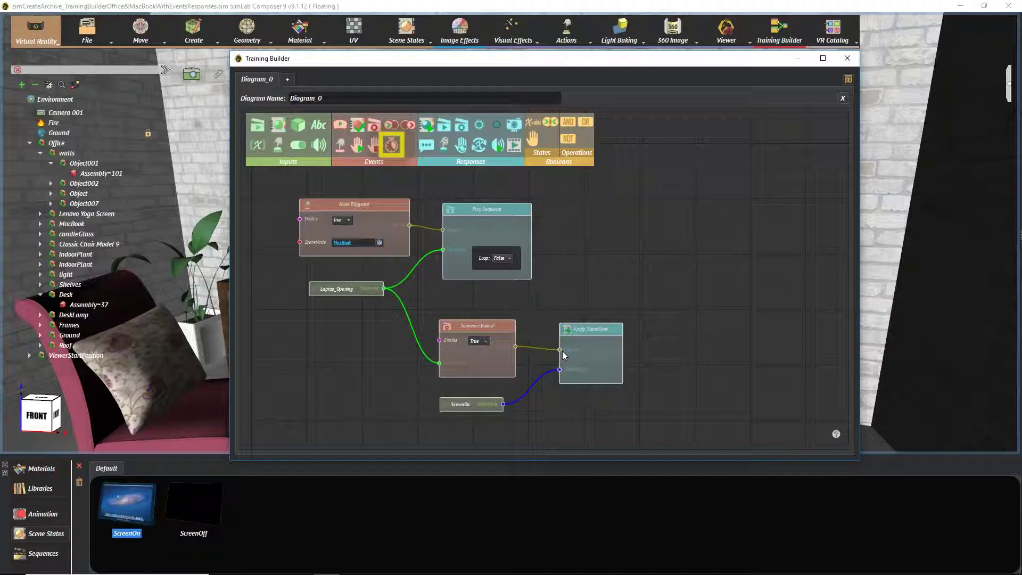
# Add a Delay node with a 0.3 second duration
pyautogui.click(393, 149)
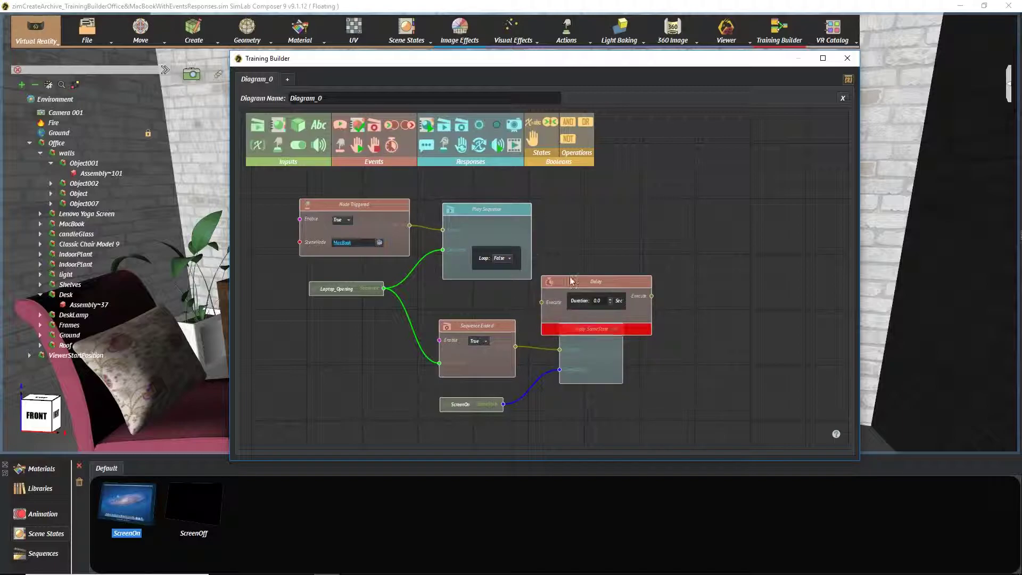
pyautogui.moveTo(584, 276); pyautogui.dragTo(611, 257)
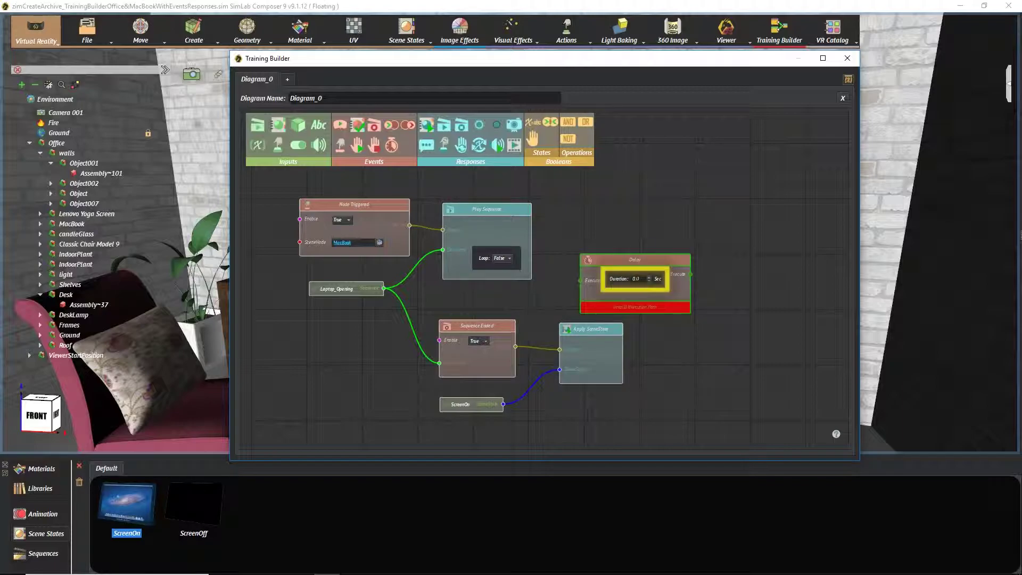
pyautogui.press('Up')
pyautogui.press('Up')
pyautogui.press('Up')
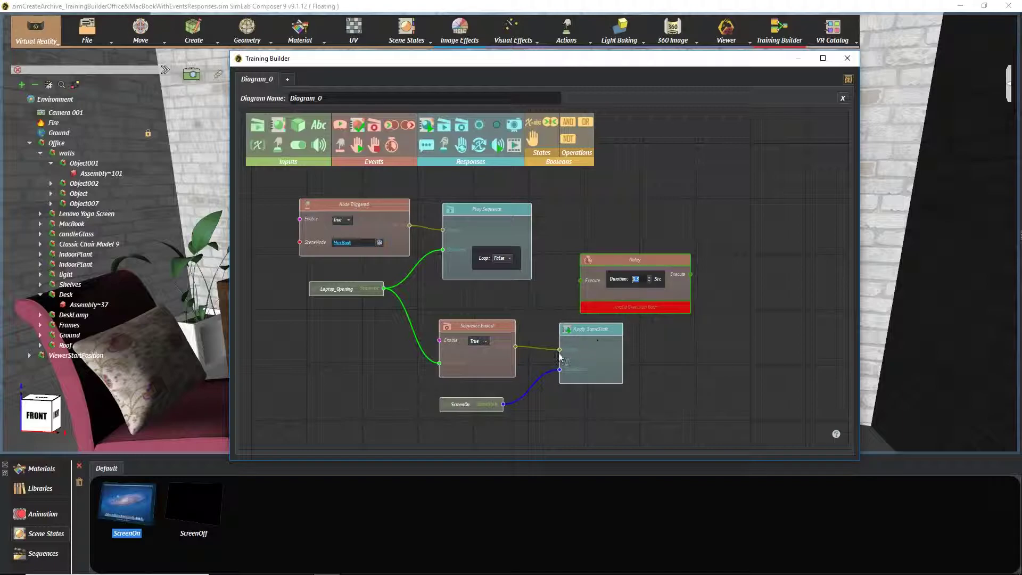
# Chain Sequence Ended through the Delay into Apply SceneState and rearrange the nodes
pyautogui.click(580, 330)
pyautogui.moveTo(581, 331); pyautogui.dragTo(670, 341)
pyautogui.moveTo(639, 263); pyautogui.dragTo(671, 347)
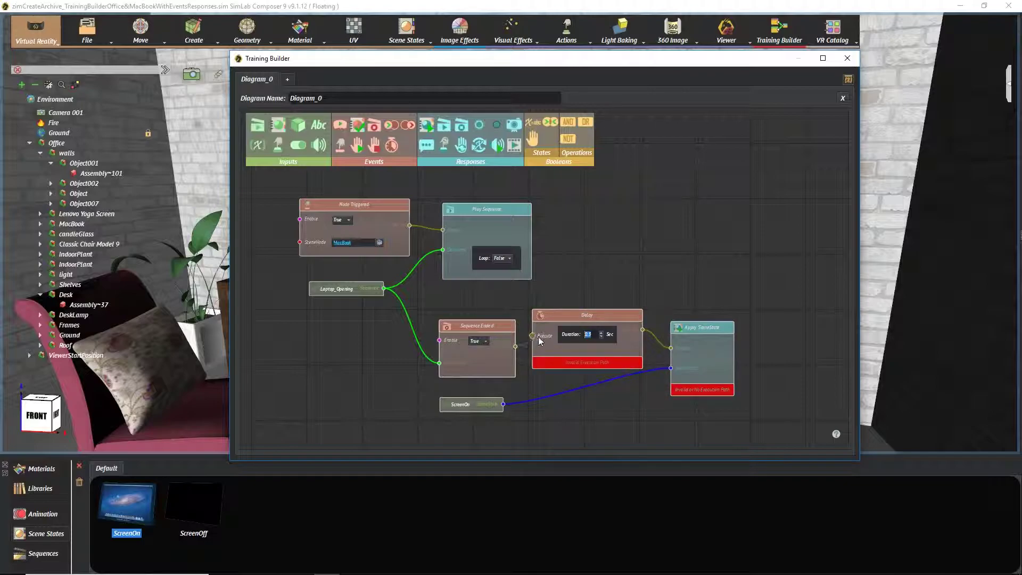
pyautogui.moveTo(533, 336); pyautogui.dragTo(515, 346)
pyautogui.moveTo(490, 411); pyautogui.dragTo(593, 424)
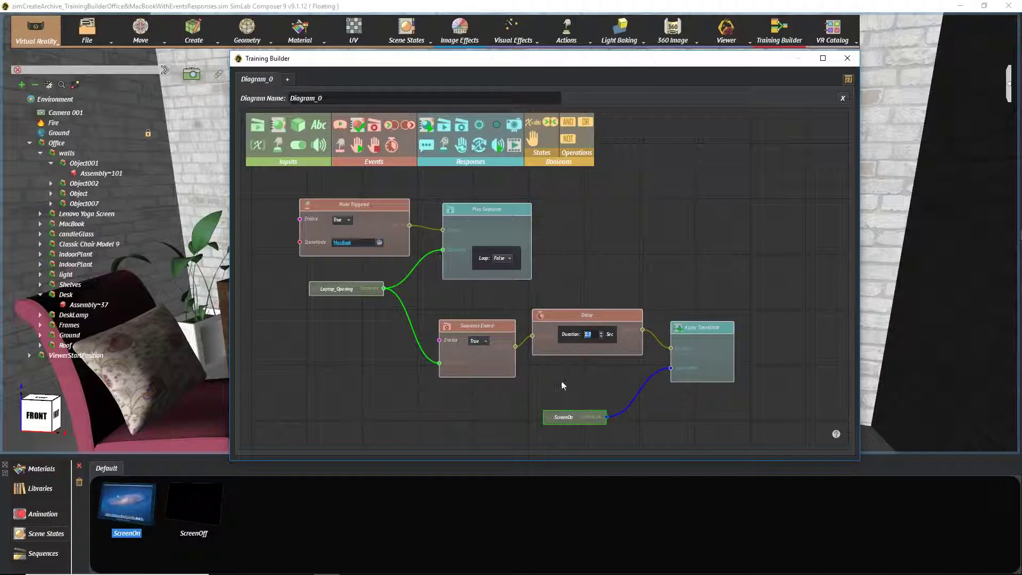
pyautogui.moveTo(380, 205); pyautogui.dragTo(373, 180)
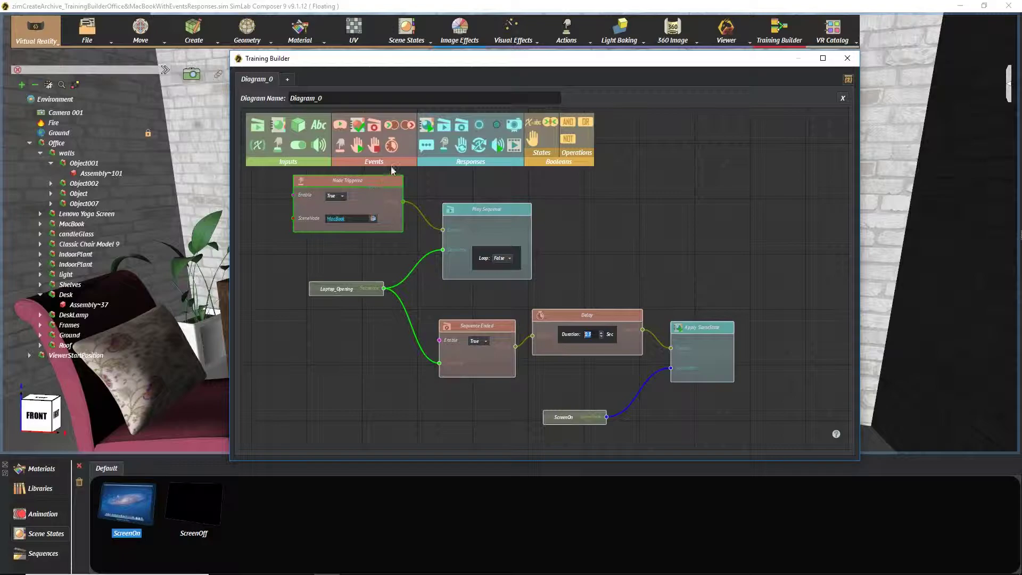
# Launch Show in Viewer in Desktop mode
pyautogui.click(726, 35)
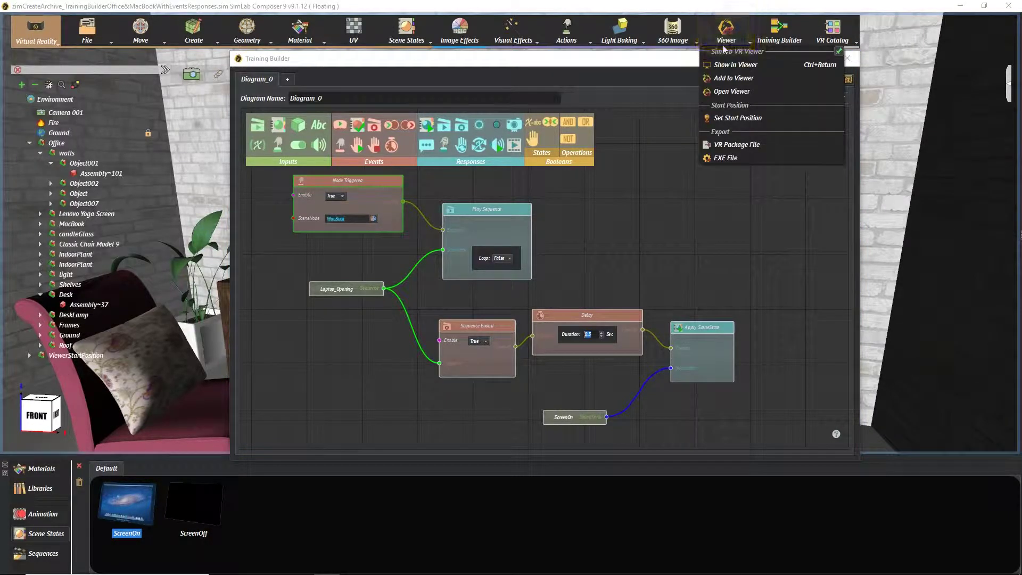
pyautogui.click(736, 64)
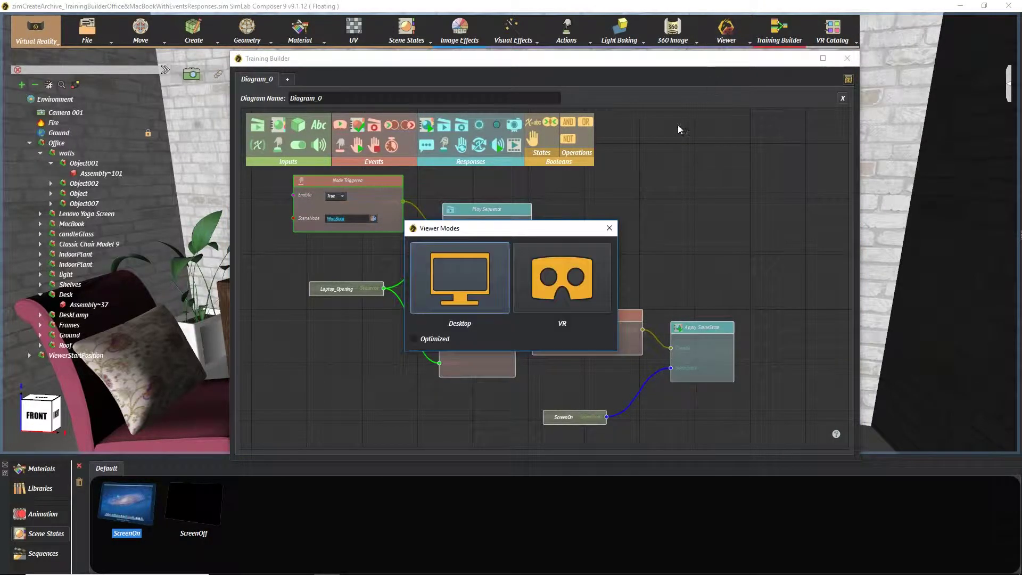
pyautogui.click(501, 266)
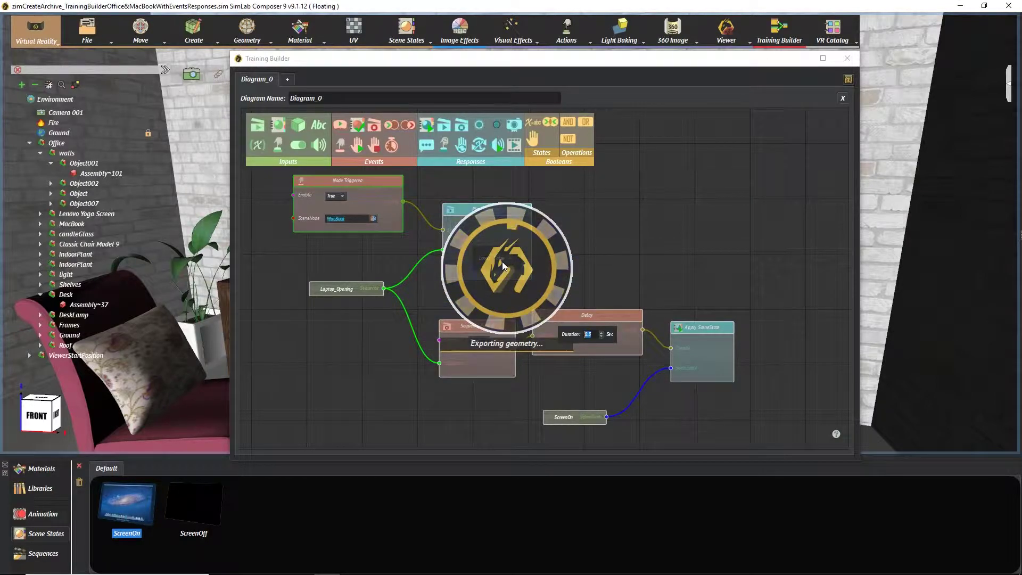